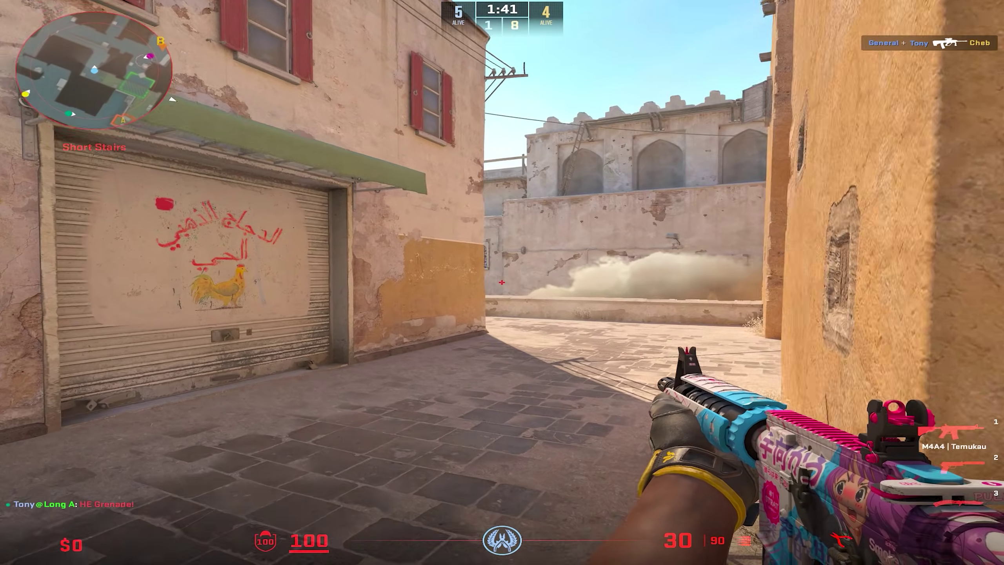
Step: Kill both alley enemies with the M4A4, then bring up the Wingman map choices
click(501, 282)
click(501, 261)
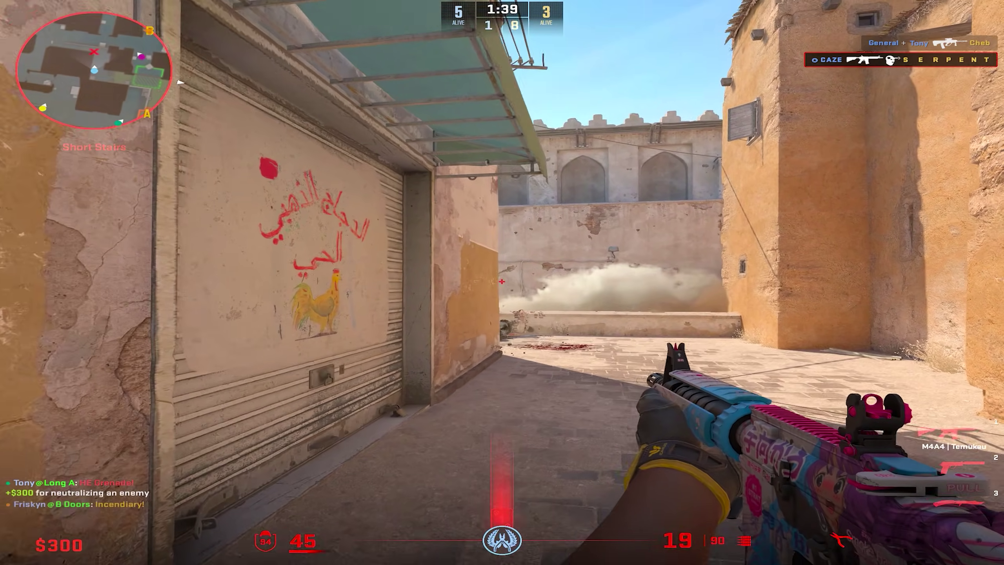
click(502, 261)
click(501, 262)
click(499, 263)
key(a)
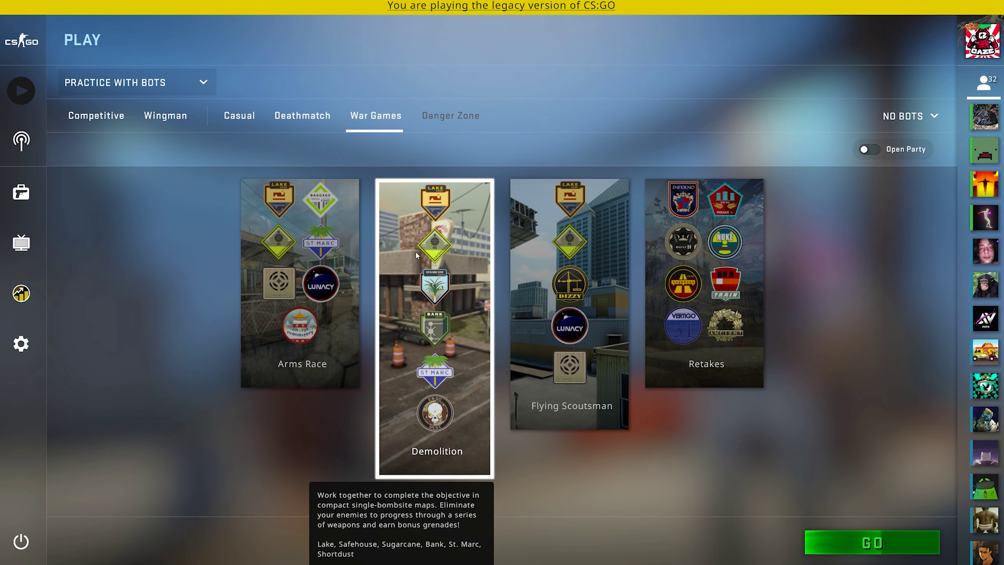
click(166, 116)
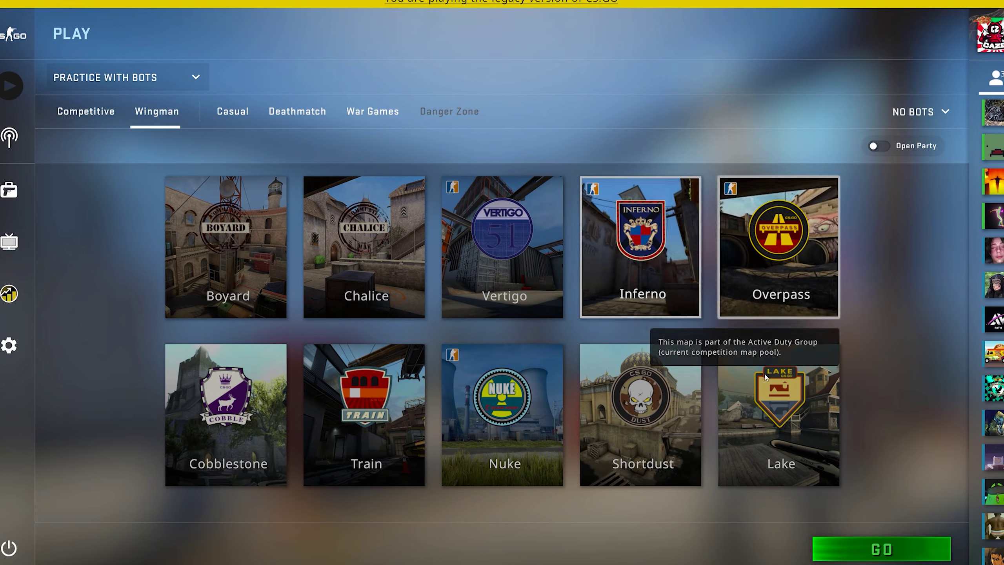
mouse_move(456, 115)
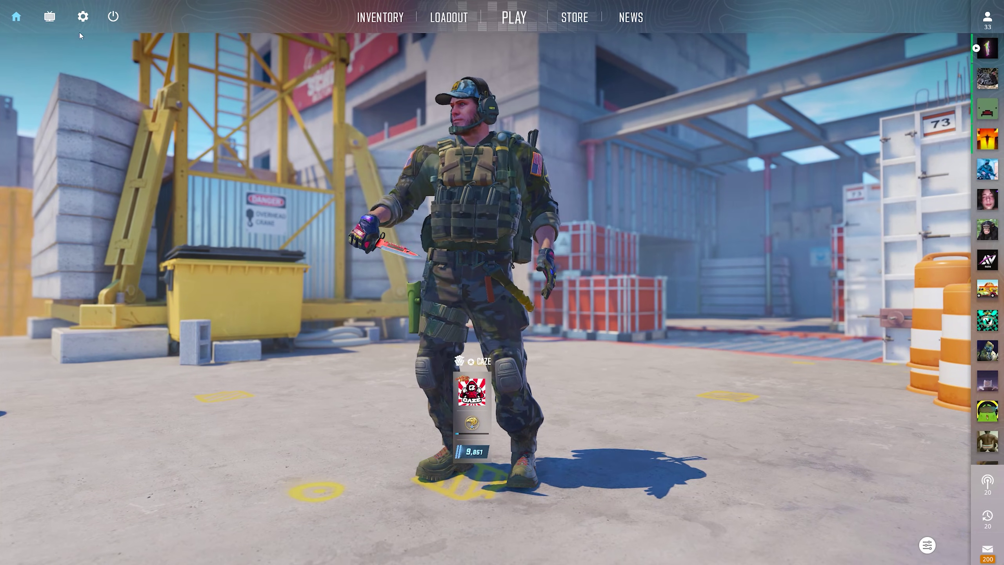
Step: Check the Game settings category, then run sys_info in the developer console
click(80, 15)
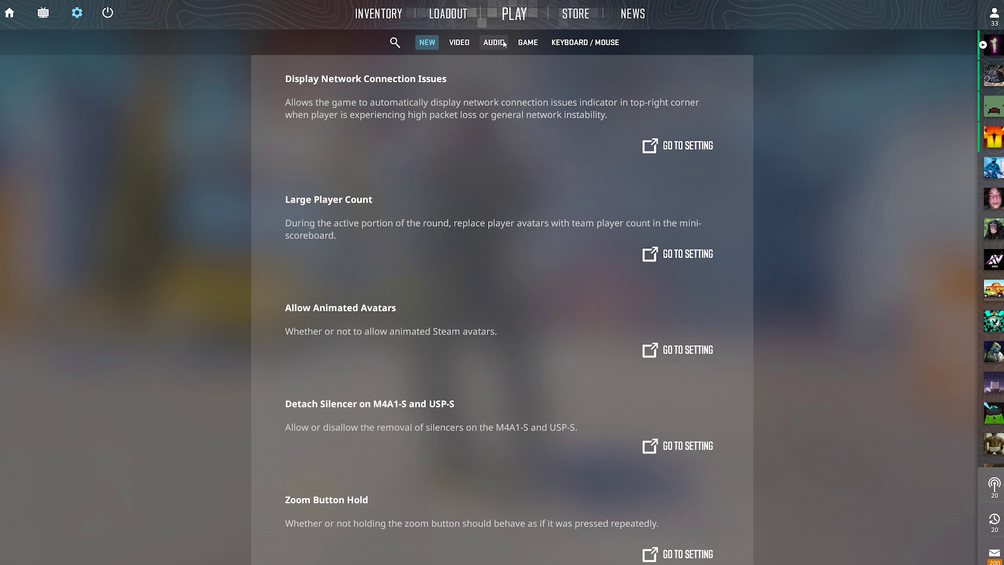
click(529, 41)
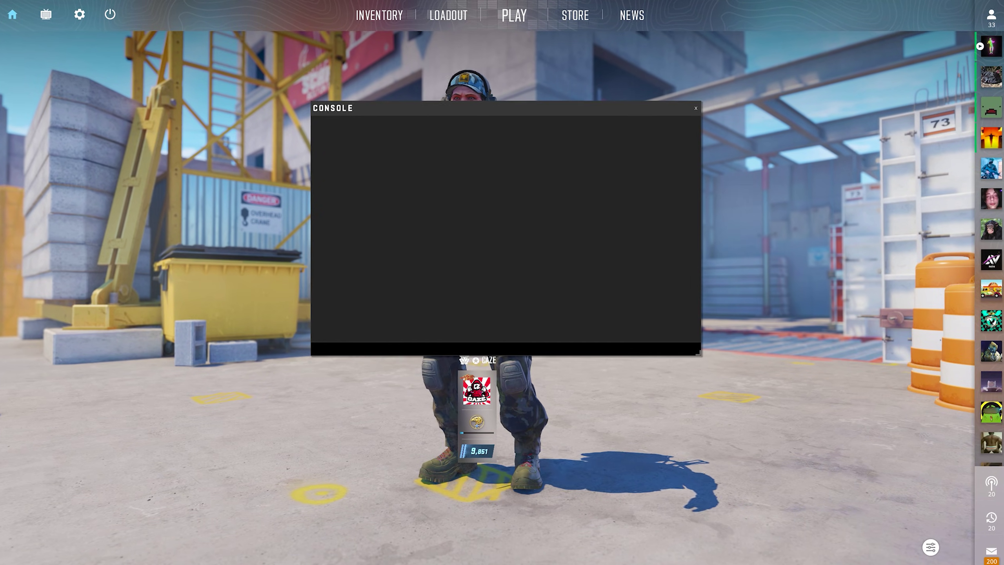
text(sys_info)
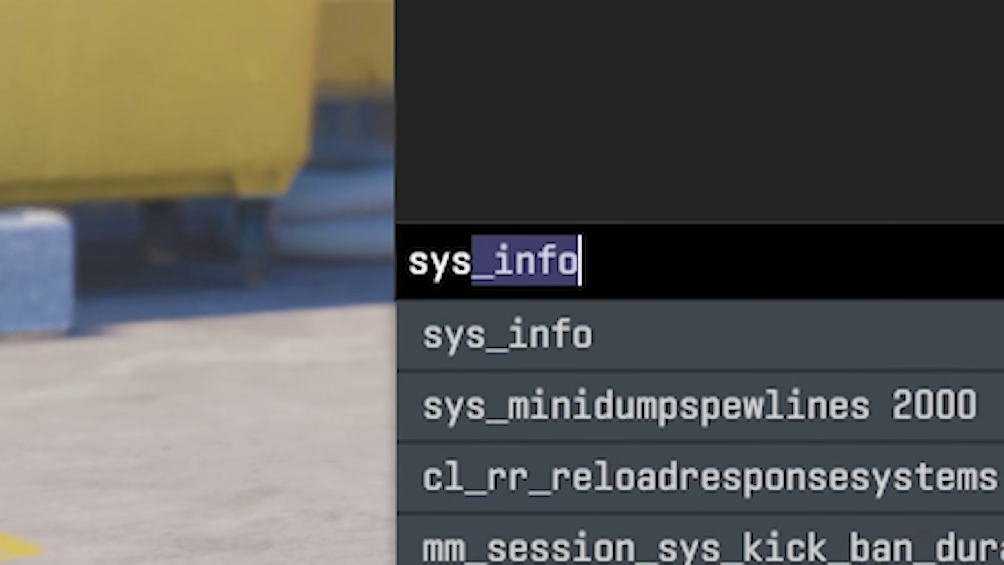
key(Return)
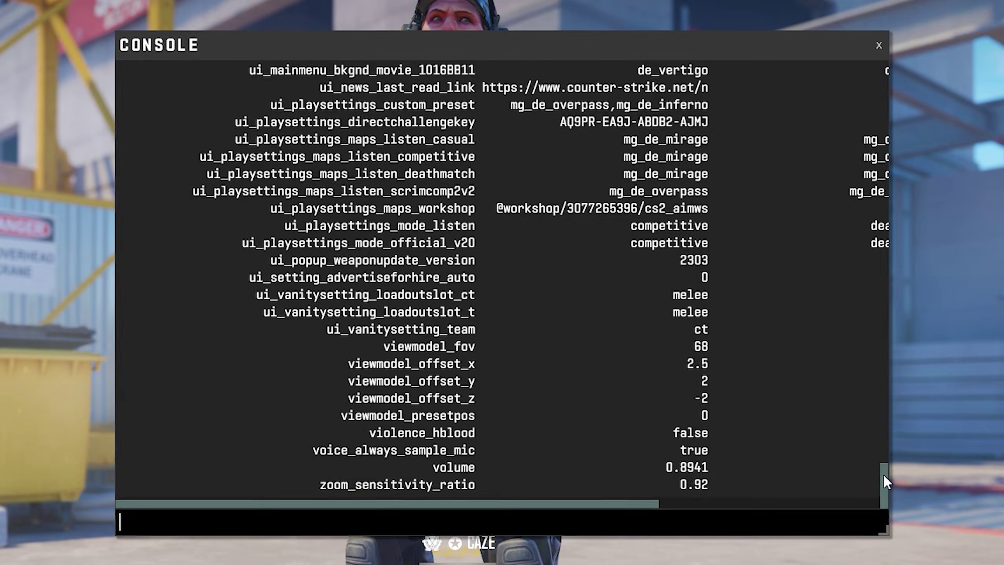
Step: Scroll up the report and highlight the CPU core count and engine thread pool line
drag(884, 476, 897, 109)
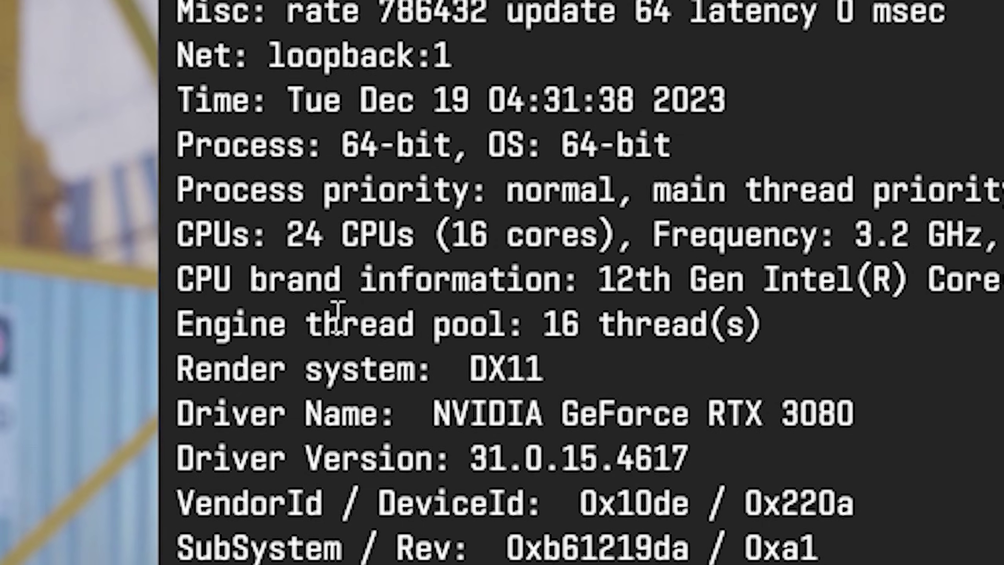
drag(285, 235, 580, 251)
drag(172, 324, 772, 334)
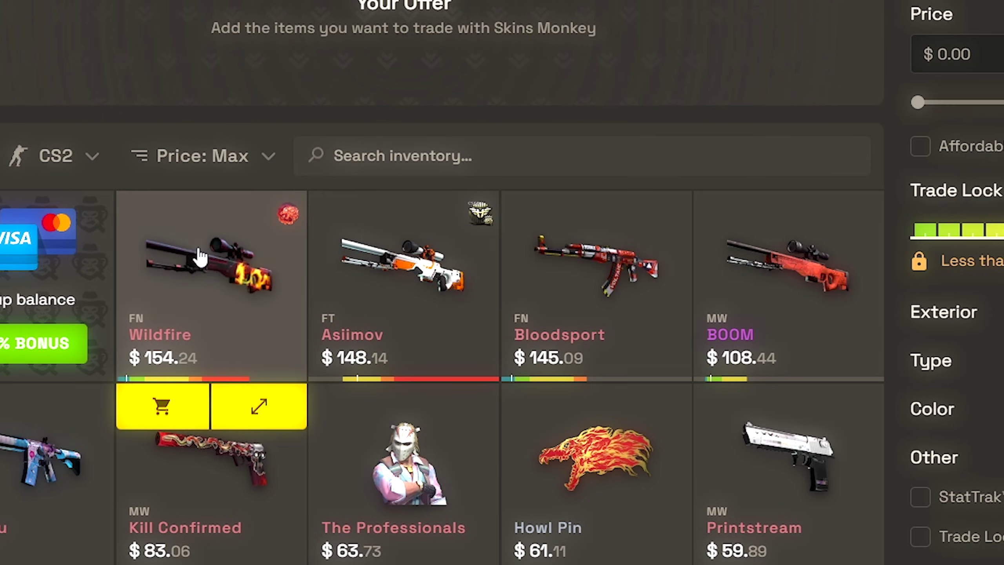
Step: Add the Wildfire, Asiimov, Bloodsport and BOOM skins, then enter and claim the promo code
click(197, 257)
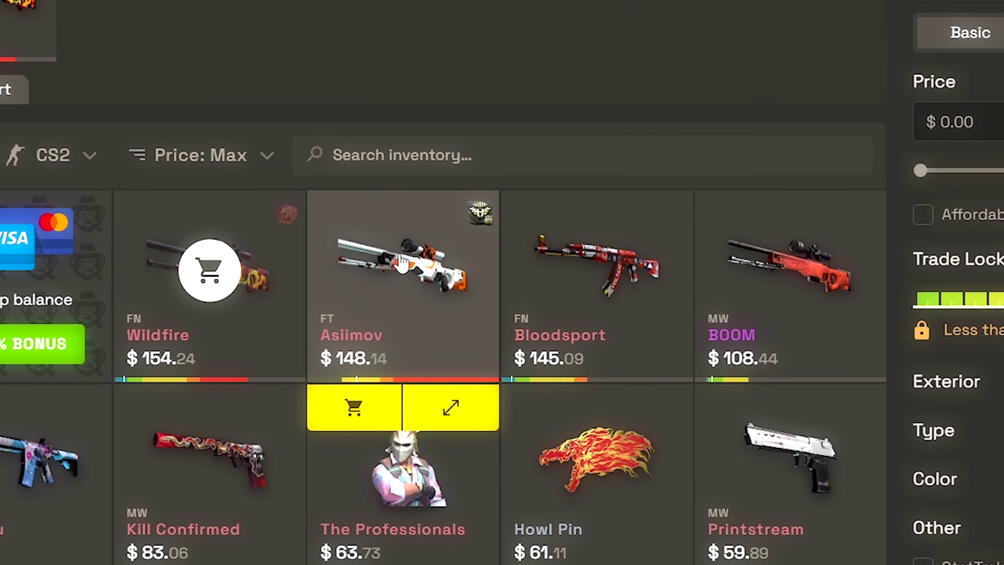
click(400, 269)
click(636, 265)
click(787, 274)
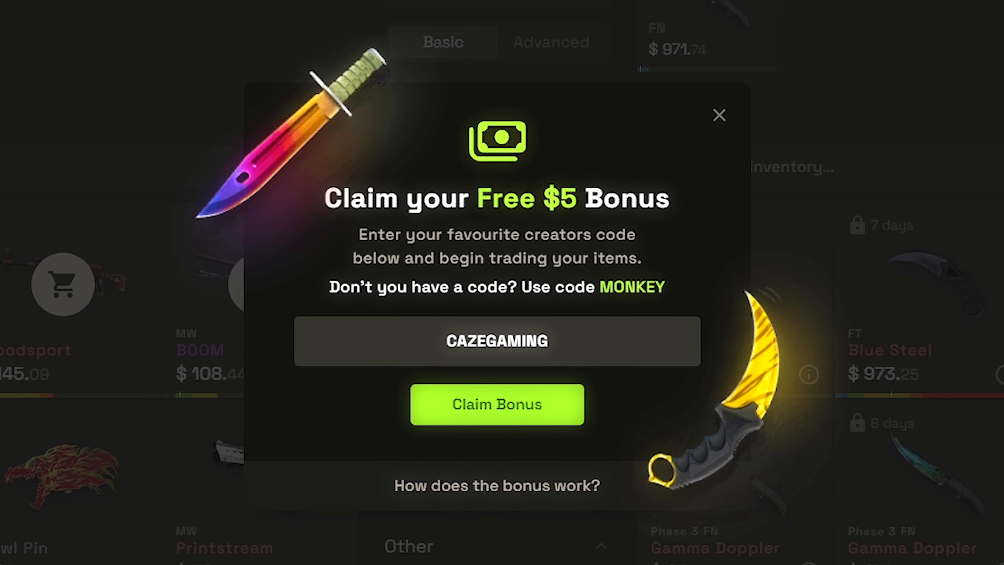
text(CAZEGAMING)
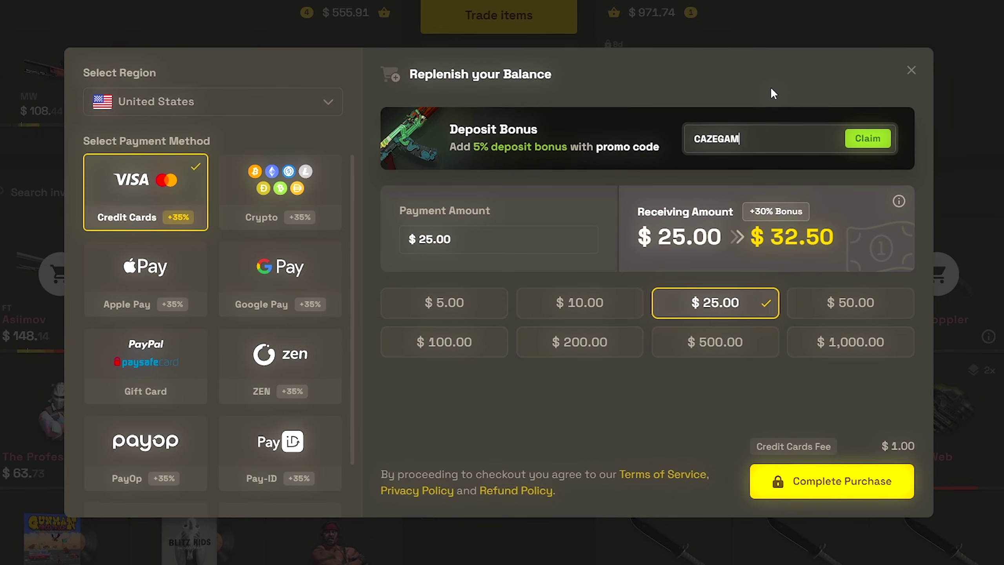
click(870, 138)
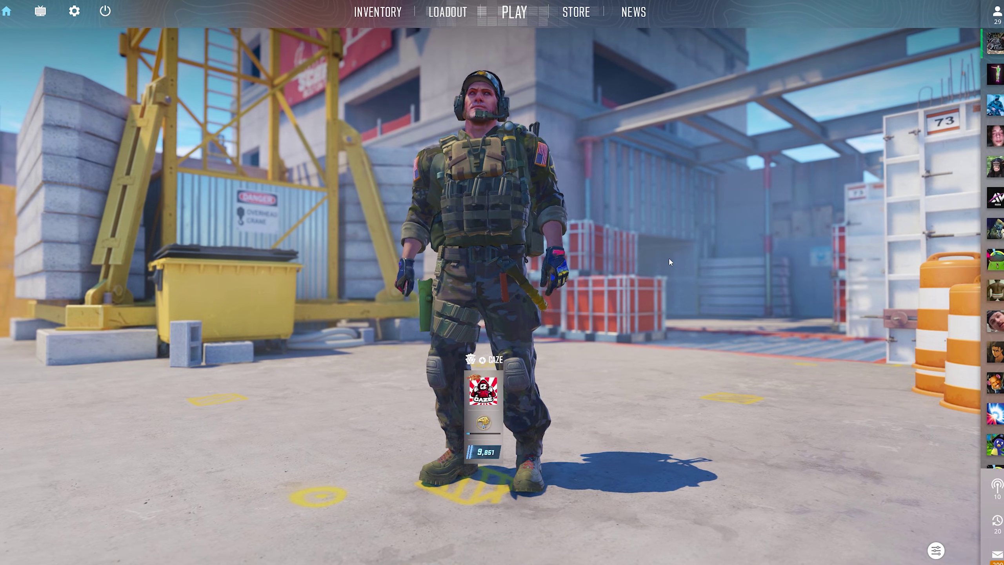
Step: Run sys_info in the developer console and scroll to the top of the report
key(grave)
text(sys)
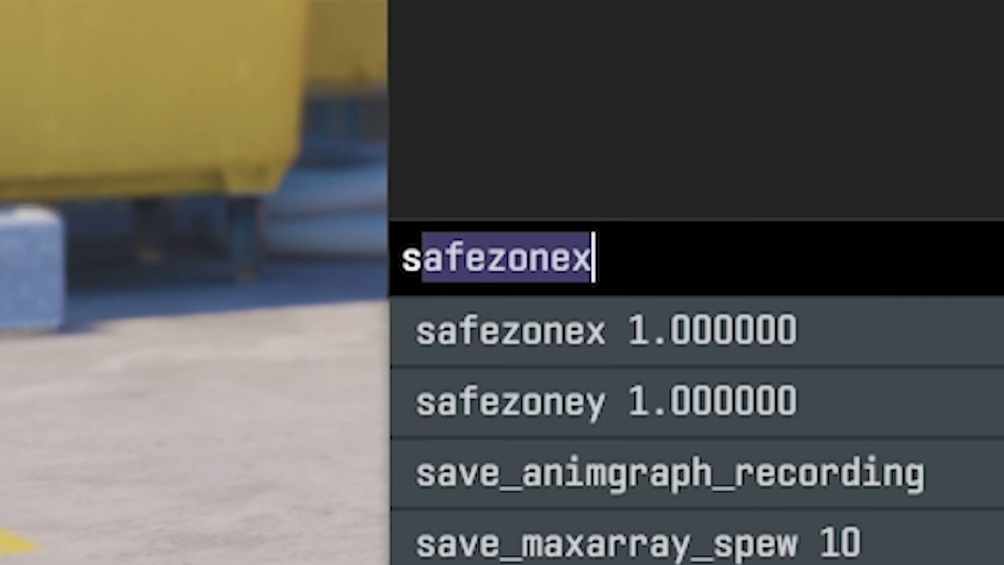
text(_in)
key(Return)
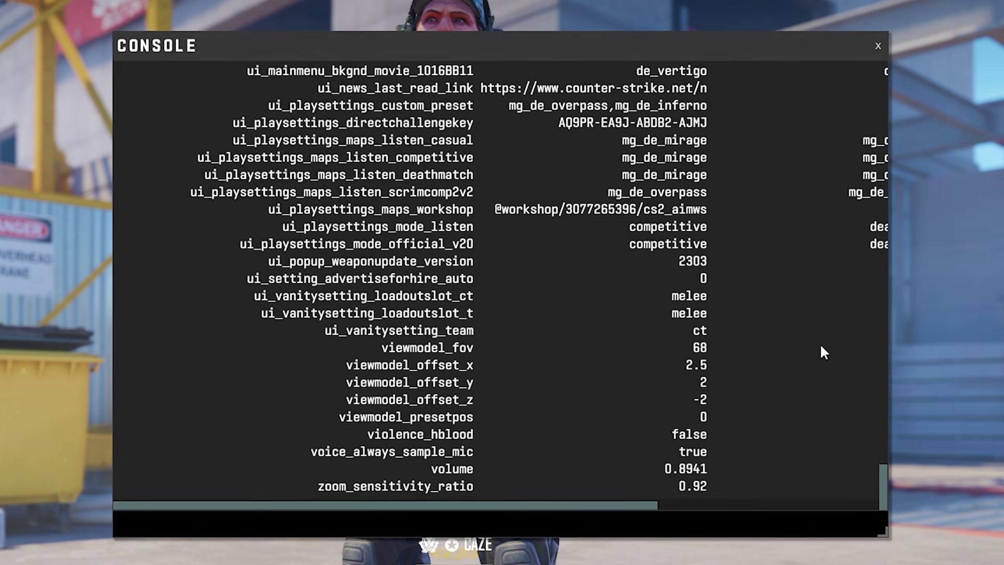
scroll(790, 347, up, 20)
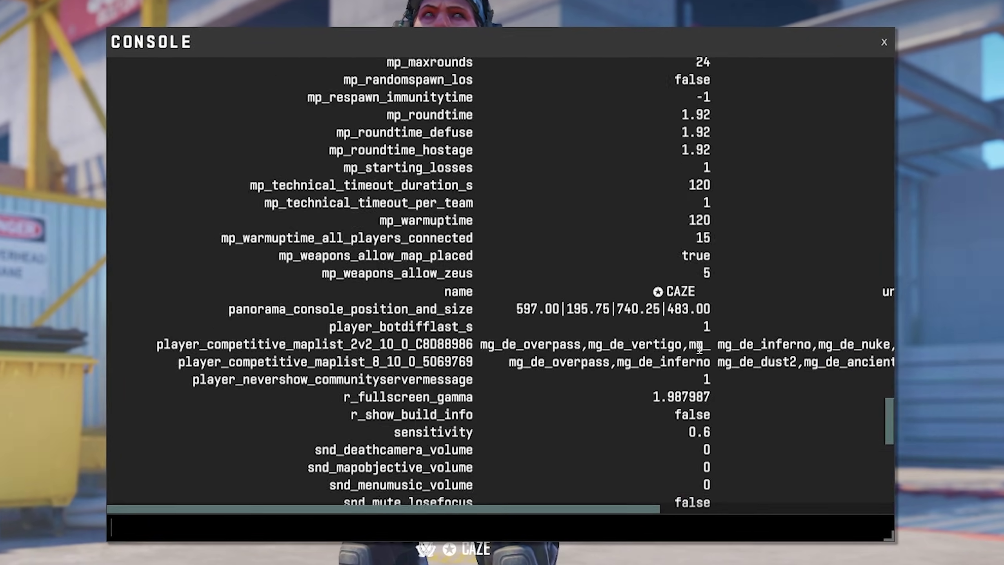
drag(890, 356, 902, 56)
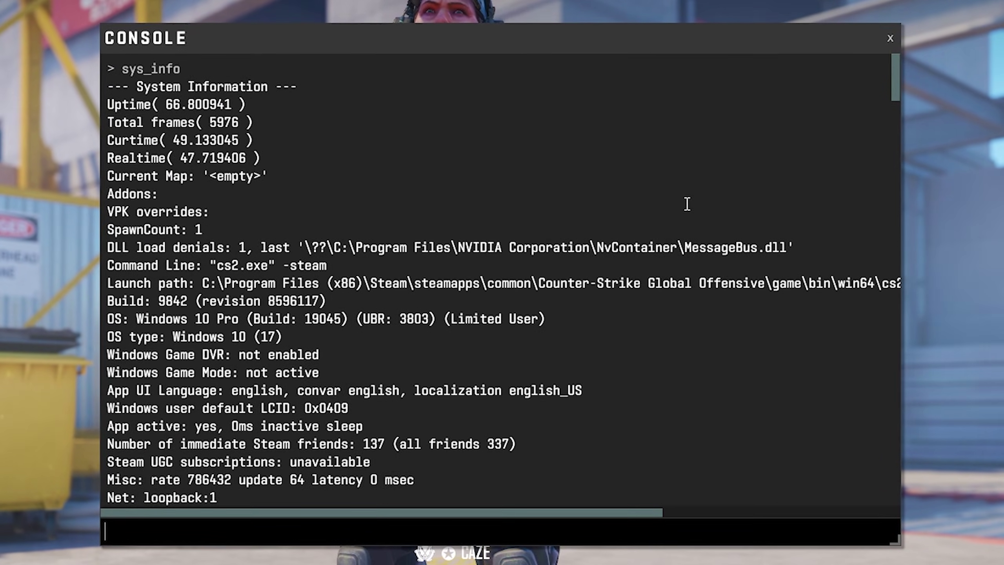
scroll(483, 232, down, 6)
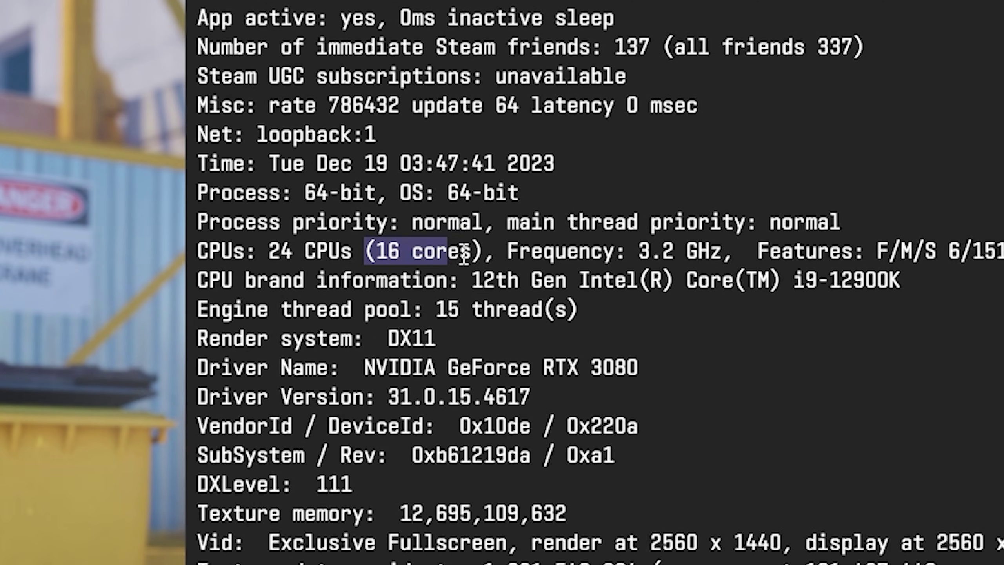
Step: Highlight the 16 cores figure and 15-thread engine pool line, then close the console
drag(464, 253, 476, 257)
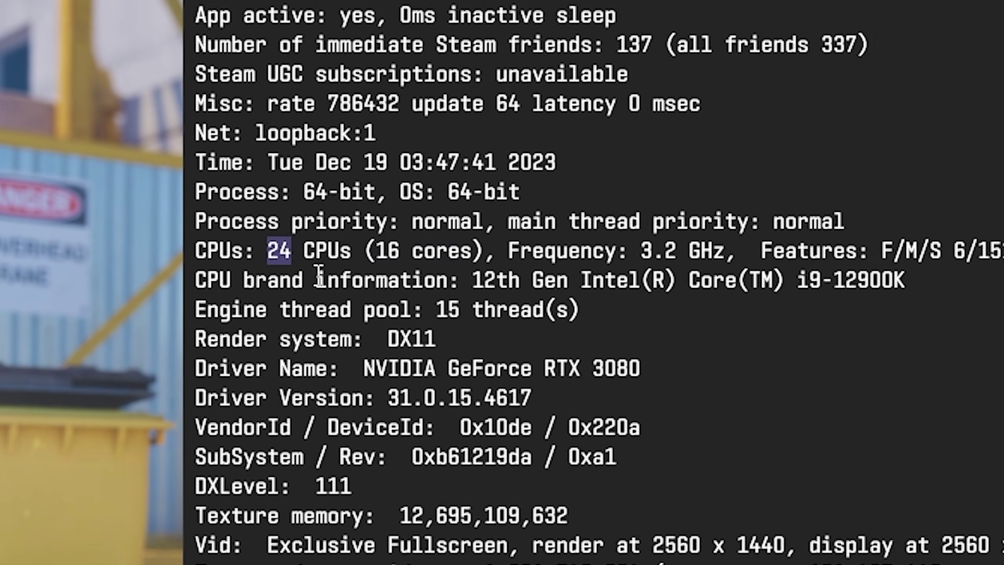
drag(194, 310, 411, 309)
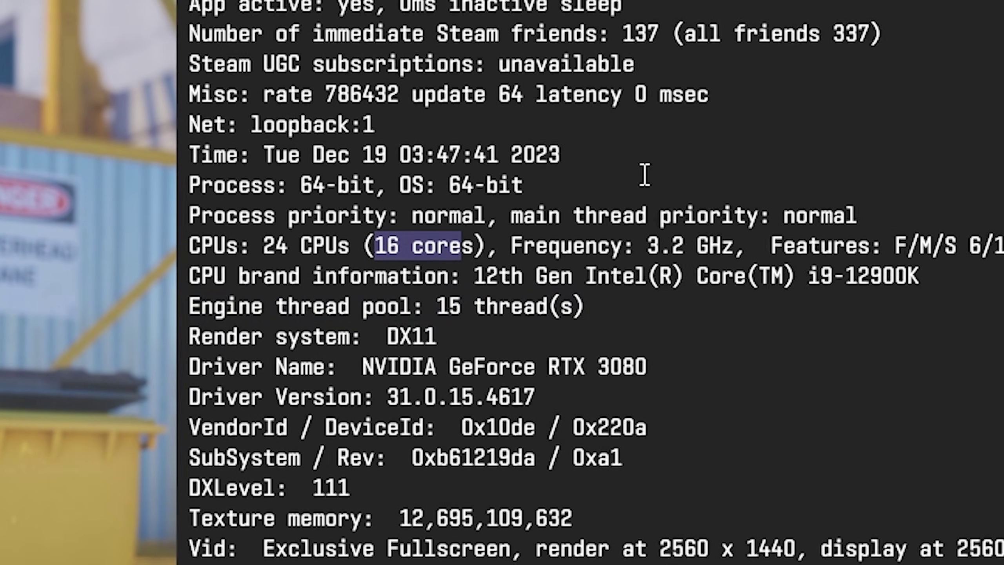
click(423, 327)
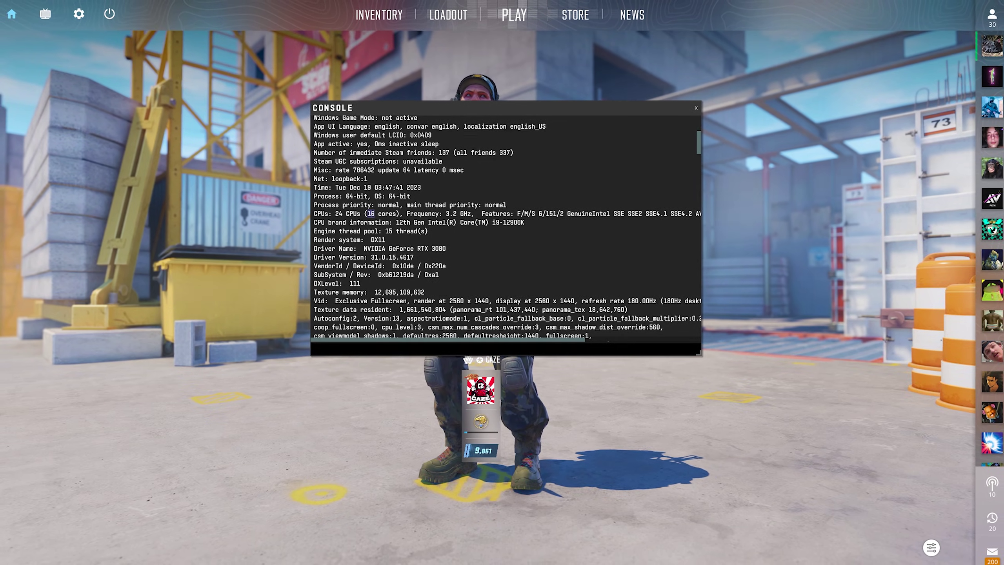
key(grave)
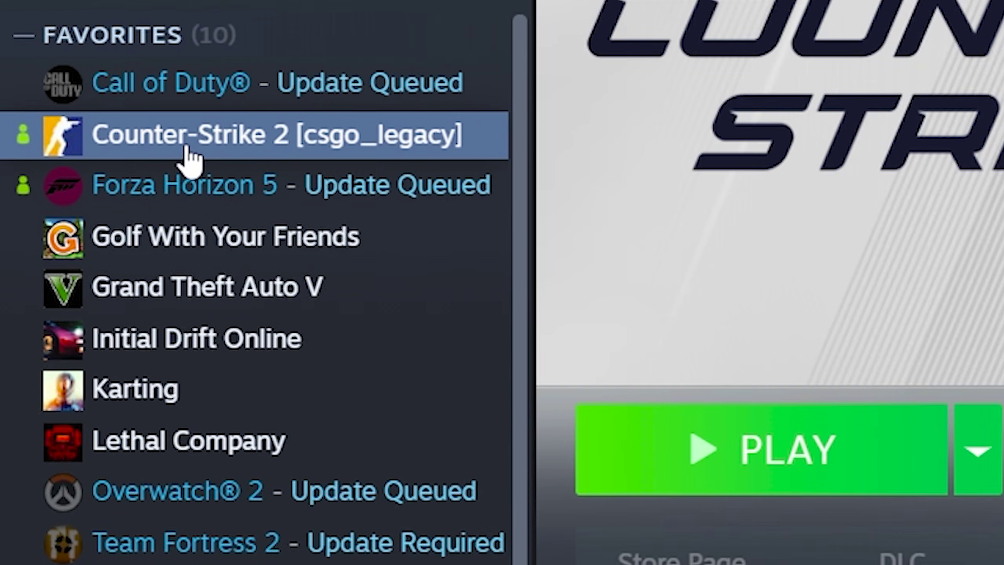
Step: Enter -threads 17 as Counter-Strike 2's launch option in Properties, then press PLAY
right_click(123, 141)
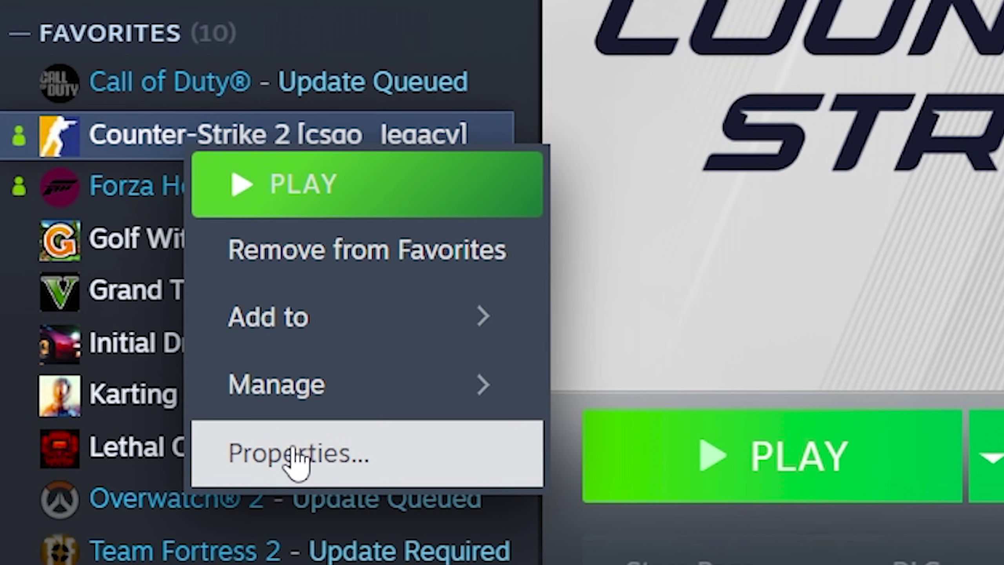
click(295, 453)
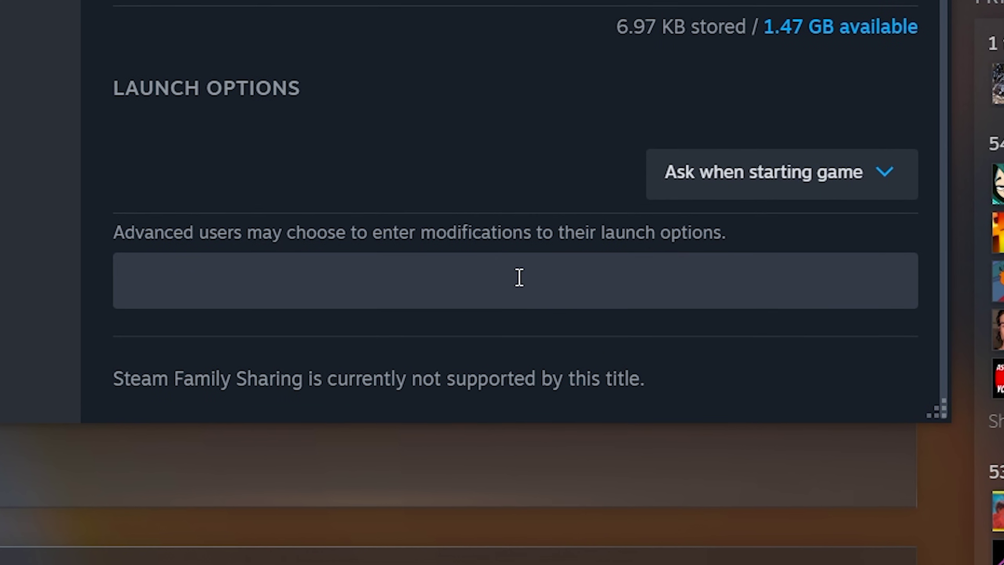
click(217, 278)
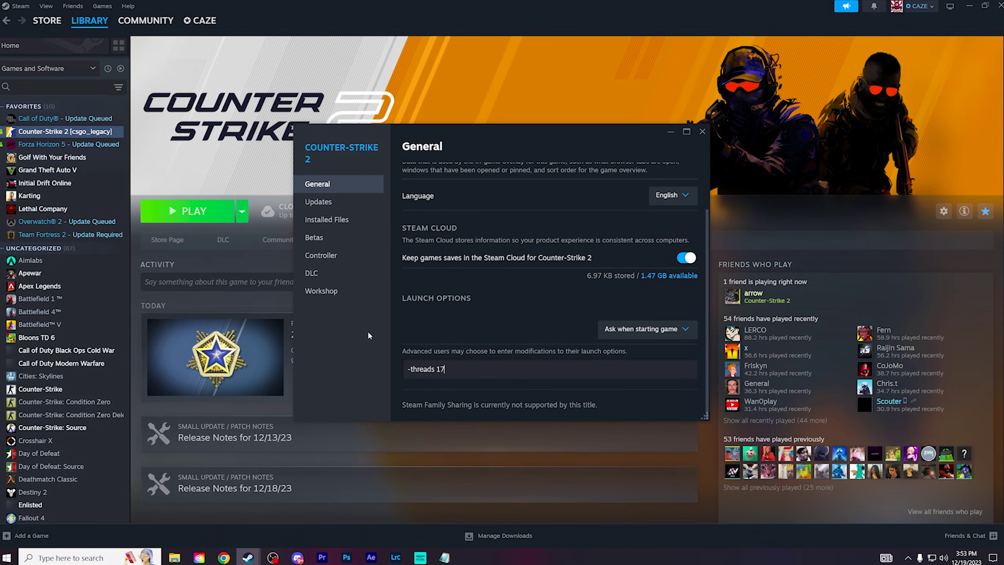
click(701, 132)
click(185, 210)
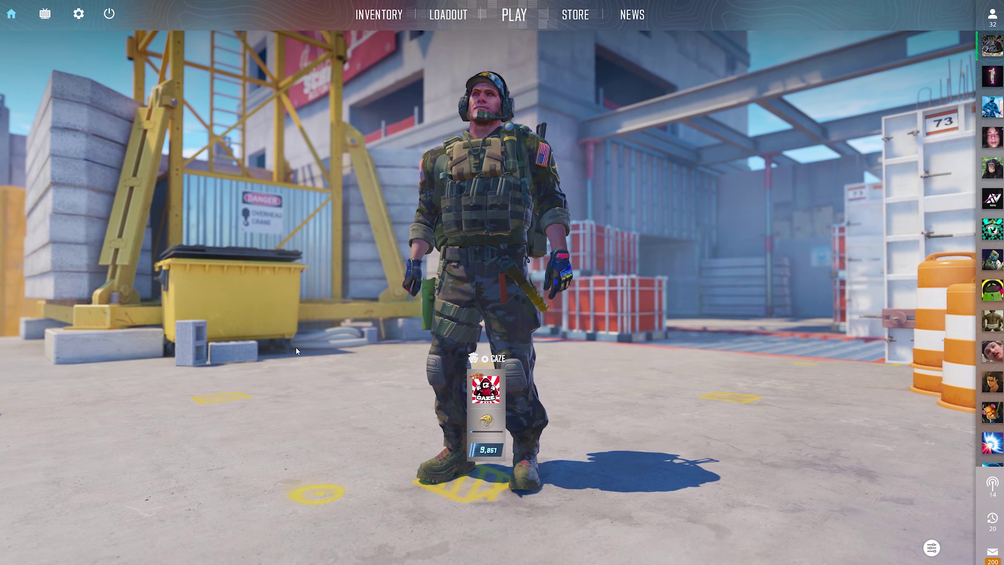
Step: Run sys_info in the developer console and scroll up to the System Information block
key(grave)
text(sys_info)
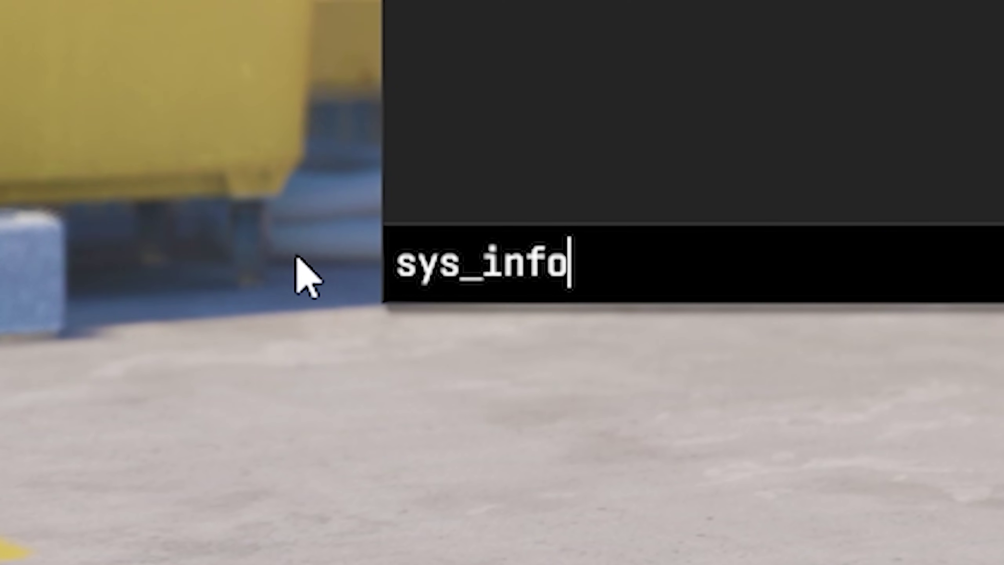
key(Return)
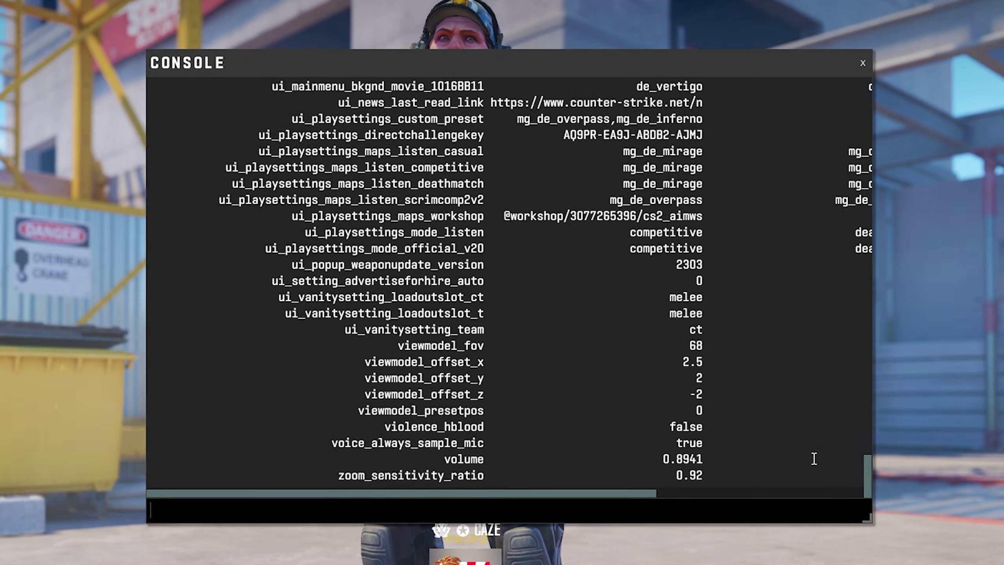
scroll(858, 370, up, 5)
drag(858, 370, 910, 131)
Step: Highlight the 16 cores figure and the 16 in the engine thread pool line
drag(242, 105, 304, 112)
drag(516, 249, 529, 247)
drag(449, 332, 648, 342)
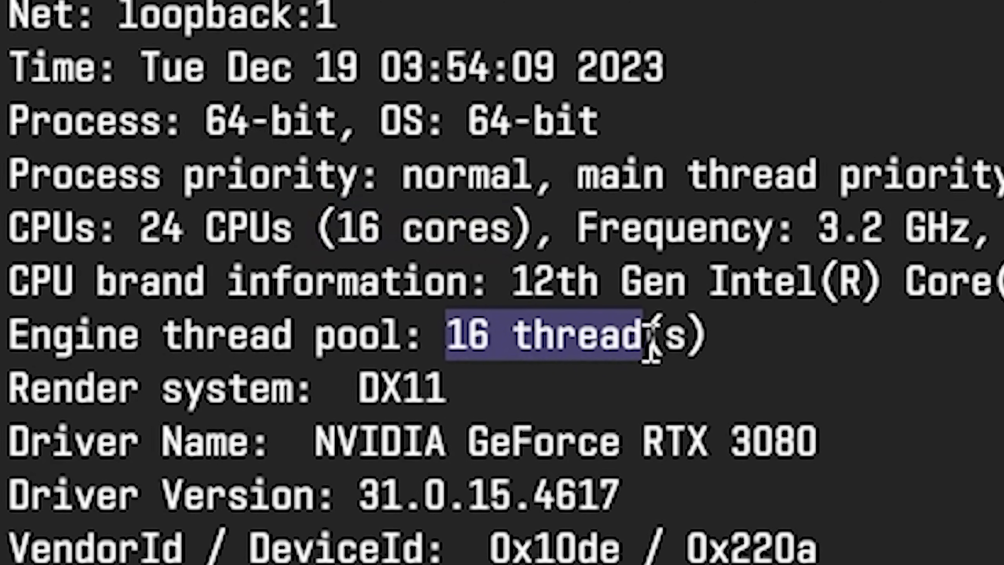
click(498, 328)
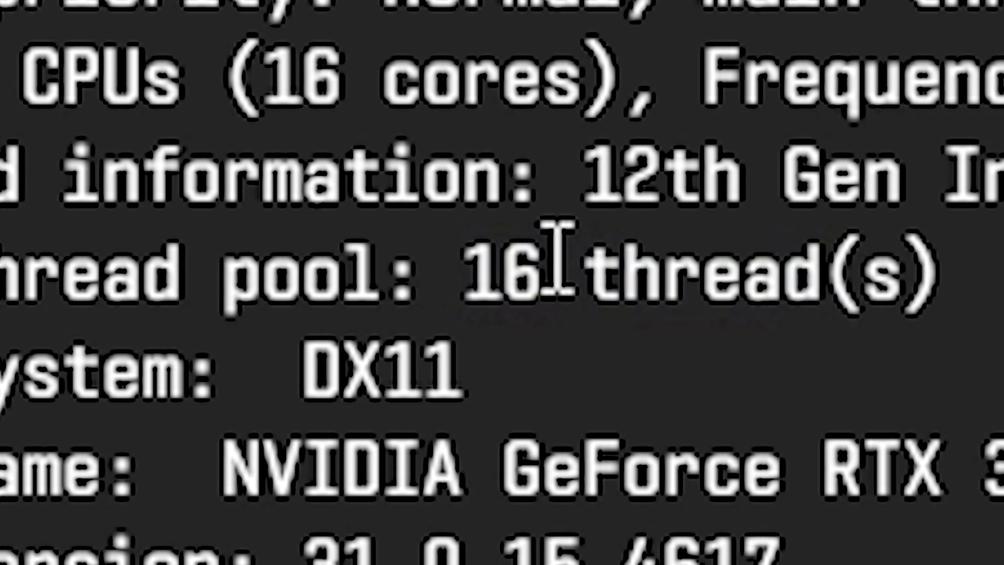
double_click(512, 263)
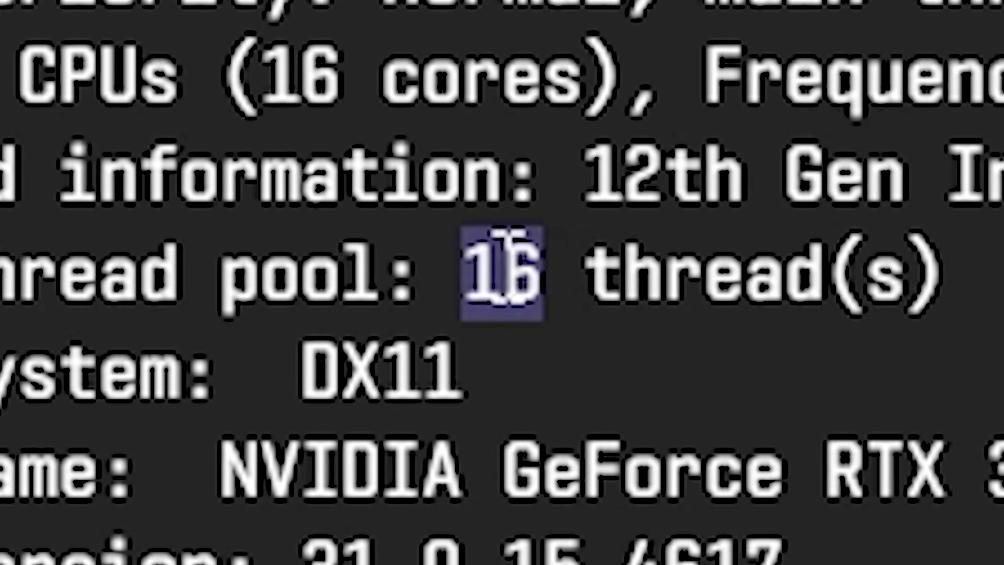